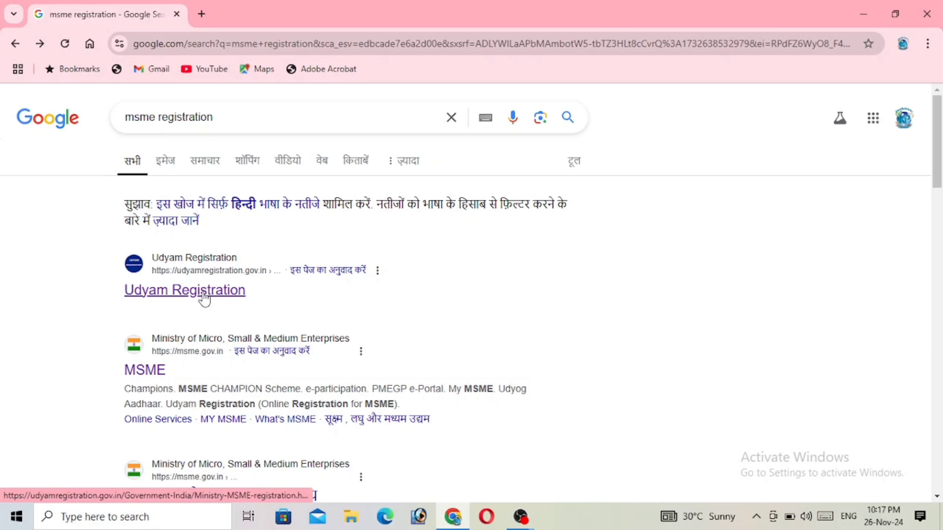
Step: Open the Udyam Registration site from the search results and go to the Udyami Login page
{"action": "left_click", "coordinate": [204, 297]}
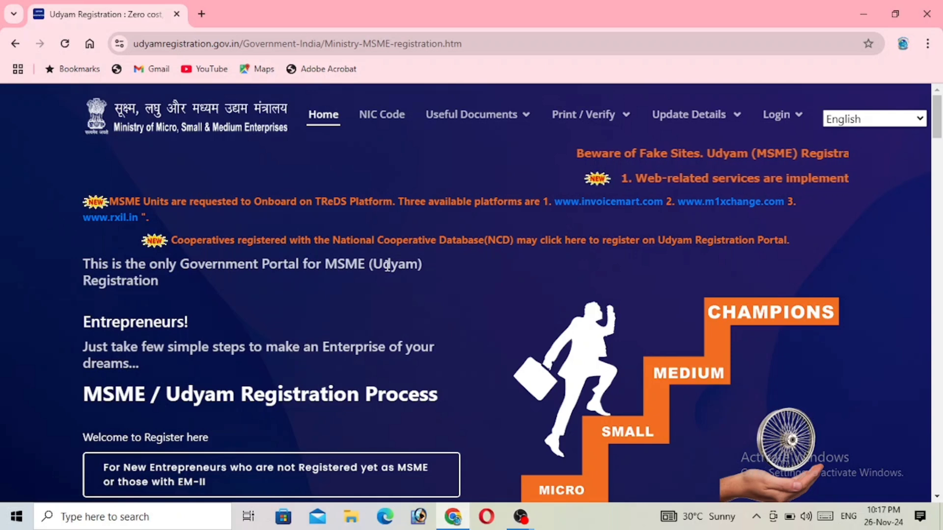
{"action": "mouse_move", "coordinate": [783, 124]}
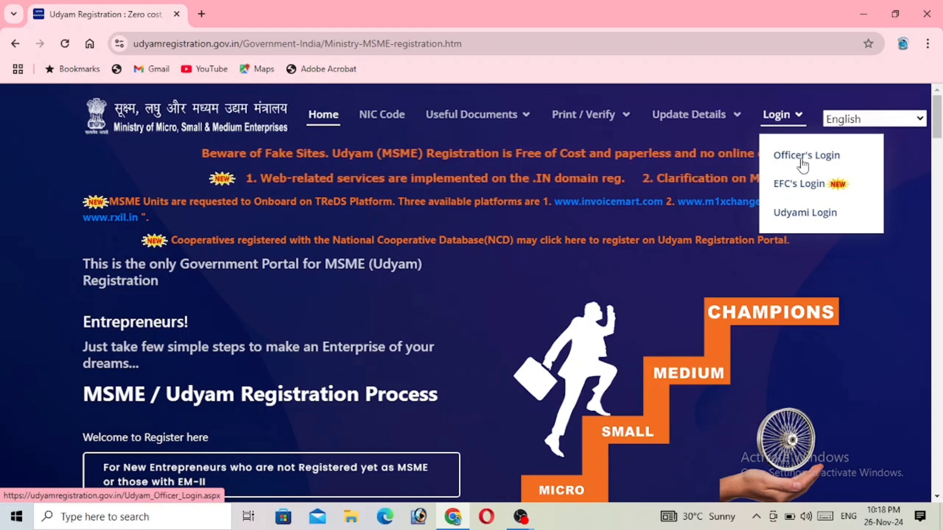
{"action": "left_click", "coordinate": [791, 221]}
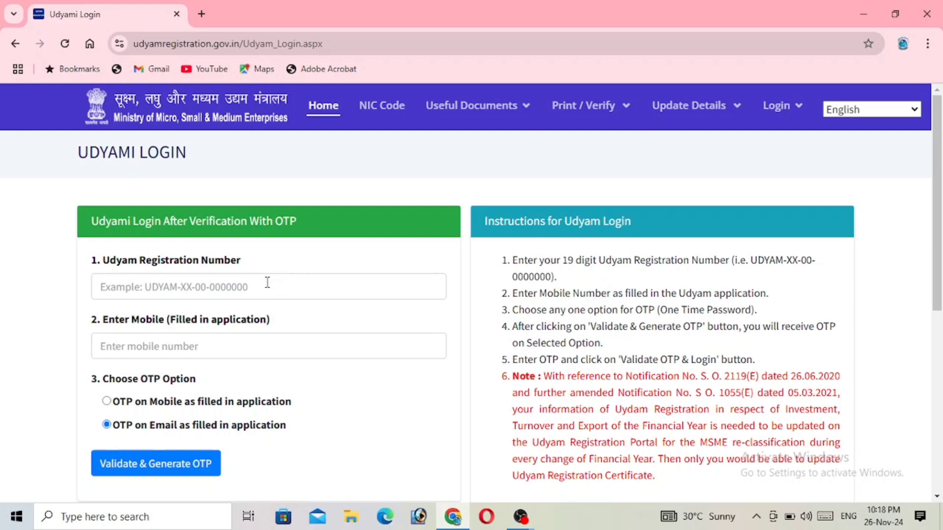
Step: Enter the Udyam registration number and mobile number, and generate an OTP sent to the email filled in the application
{"action": "left_click", "coordinate": [140, 285]}
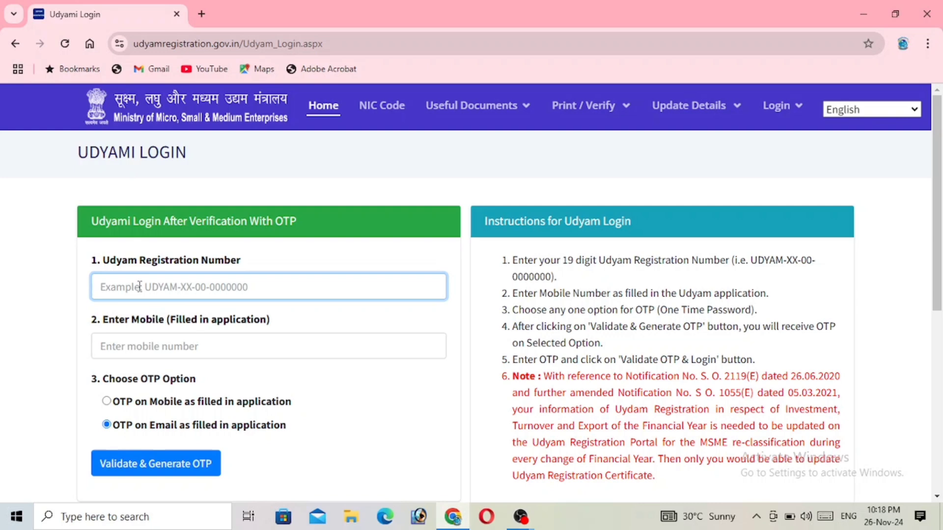
{"action": "left_click", "coordinate": [138, 347]}
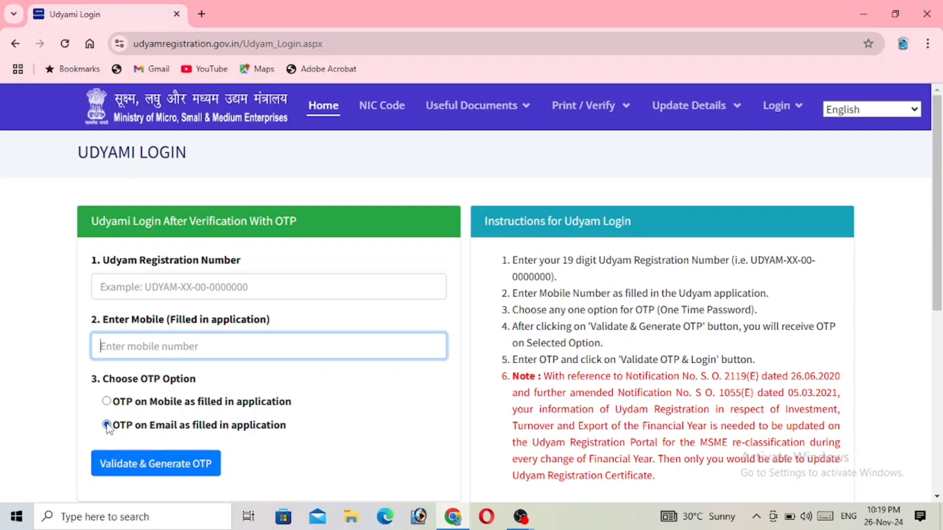
{"action": "left_click", "coordinate": [149, 471]}
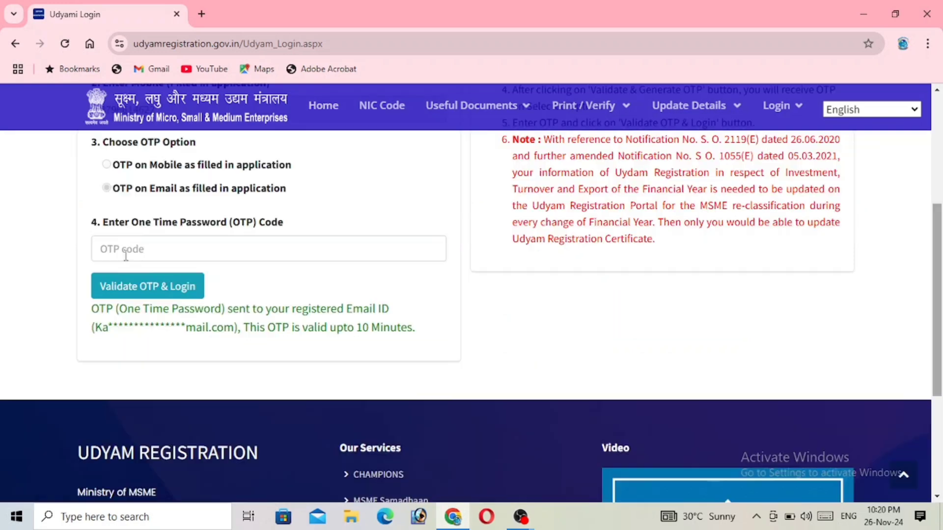
Step: Enter the one-time password to log in and open the Udyam registration details for editing
{"action": "left_click", "coordinate": [125, 256]}
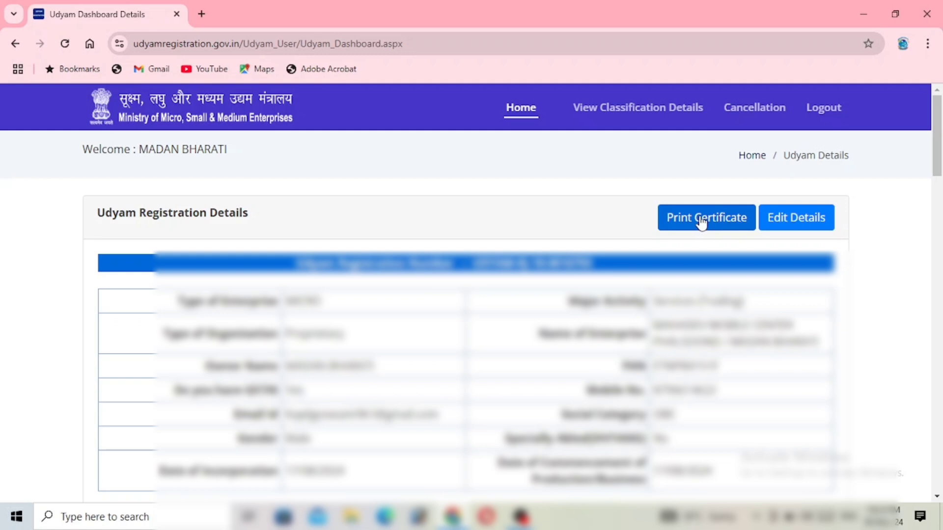
{"action": "left_click", "coordinate": [796, 222]}
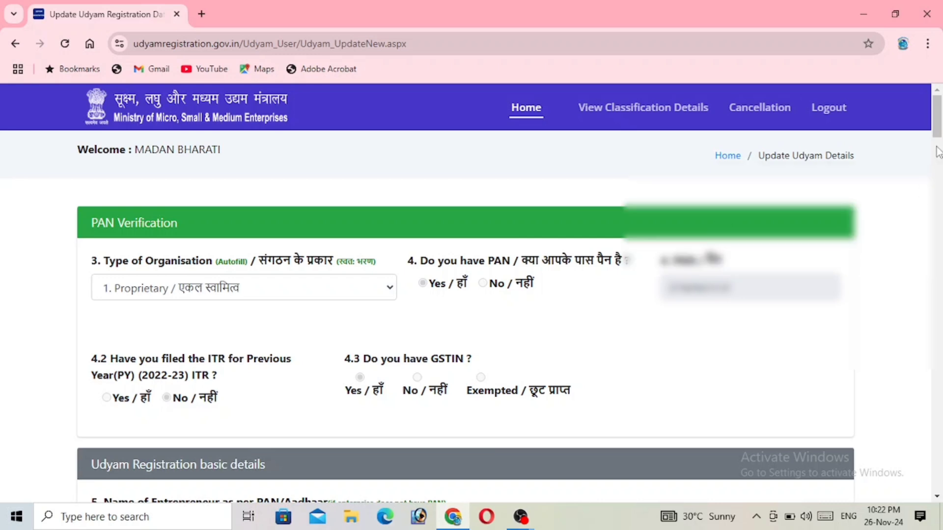
Step: Examine the Type of Organisation options and the PAN question in the PAN Verification section
{"action": "scroll", "coordinate": [940, 139], "scroll_direction": "down", "scroll_amount": 2}
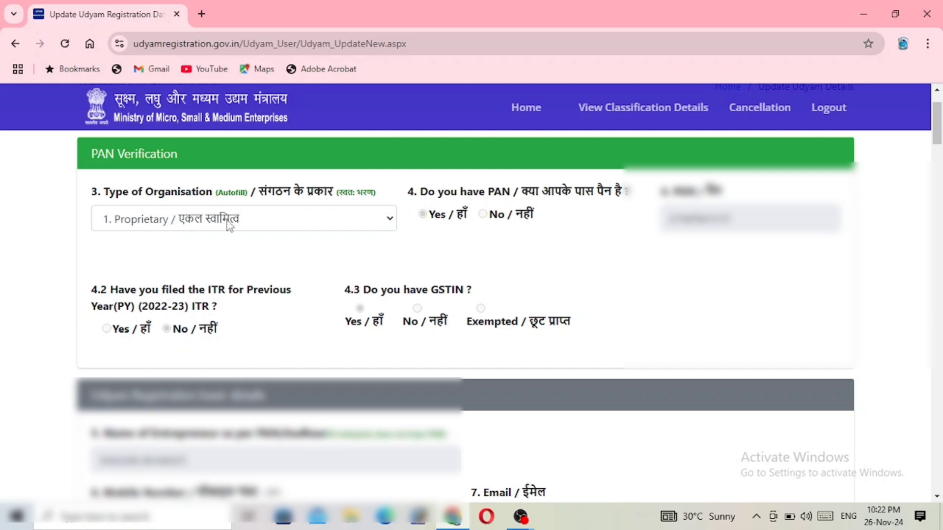
{"action": "left_click", "coordinate": [227, 225]}
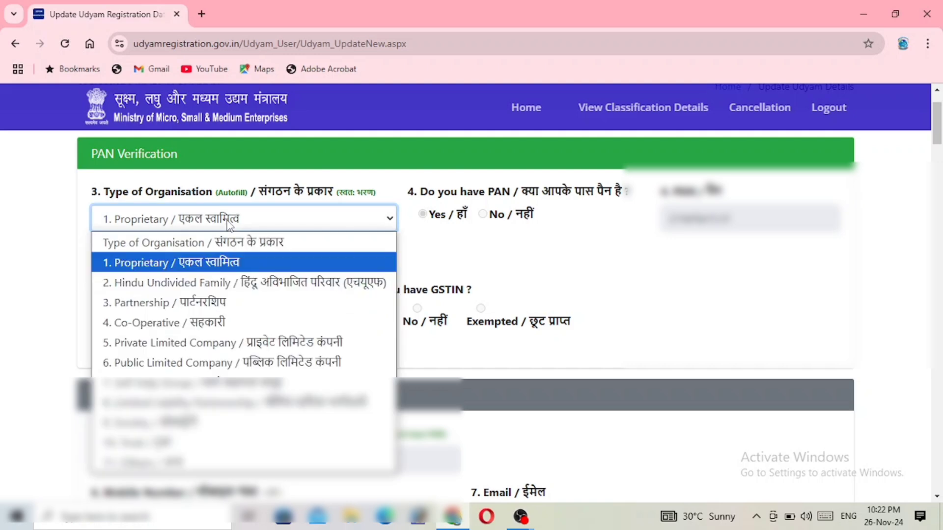
{"action": "left_click", "coordinate": [228, 225]}
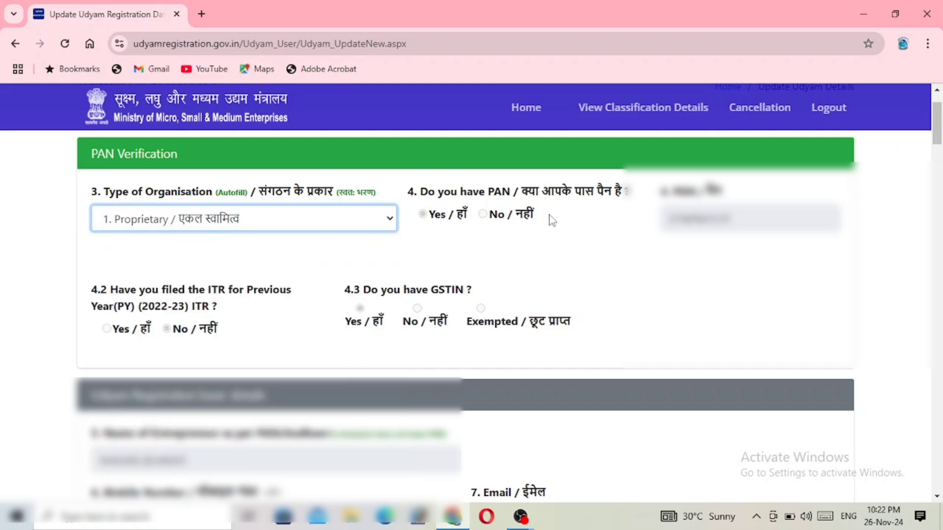
{"action": "left_click", "coordinate": [488, 219]}
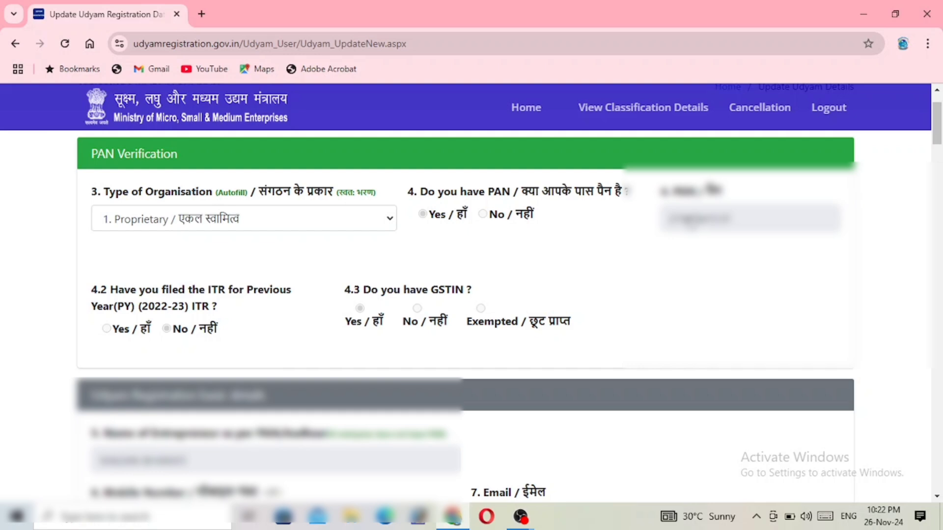
Step: Review the basic details, from contact and social category through enterprise name, address, status and bank details to persons employed
{"action": "scroll", "coordinate": [625, 208], "scroll_direction": "down", "scroll_amount": 5}
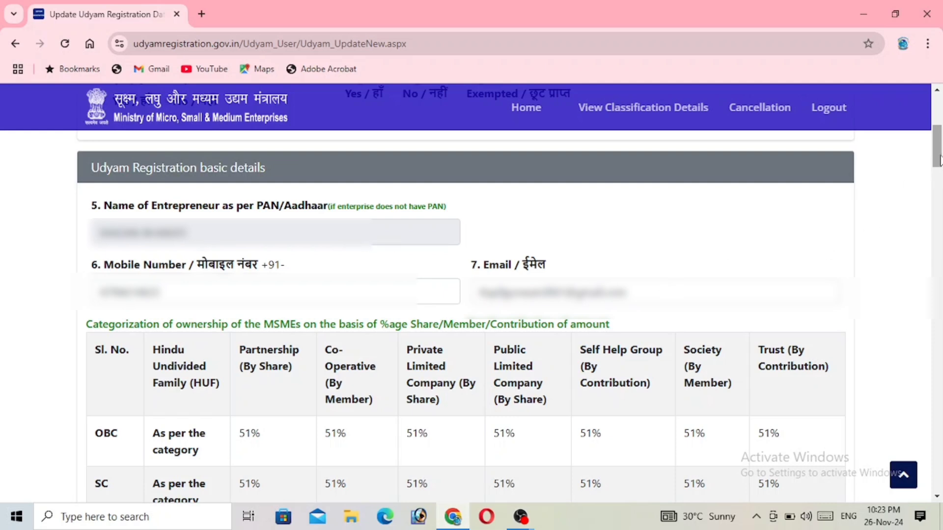
{"action": "scroll", "coordinate": [703, 199], "scroll_direction": "down", "scroll_amount": 2}
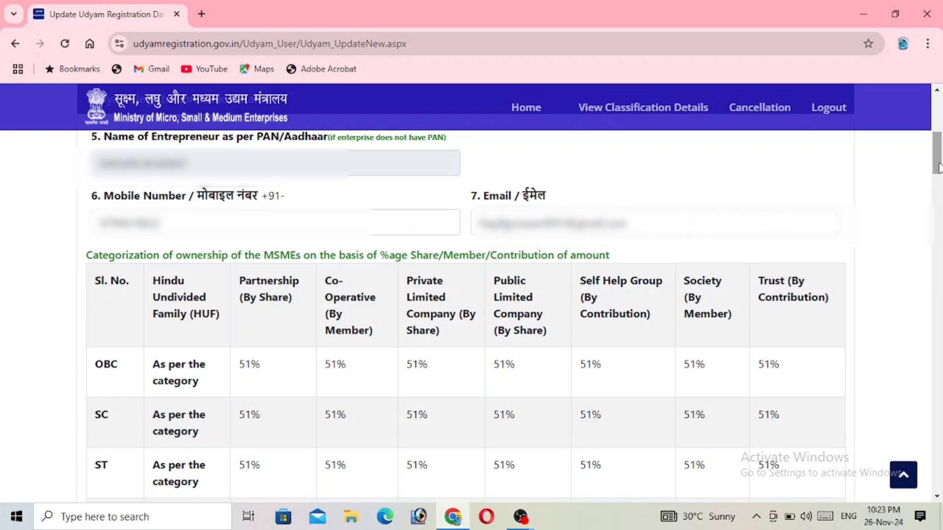
{"action": "scroll", "coordinate": [938, 167], "scroll_direction": "down", "scroll_amount": 3}
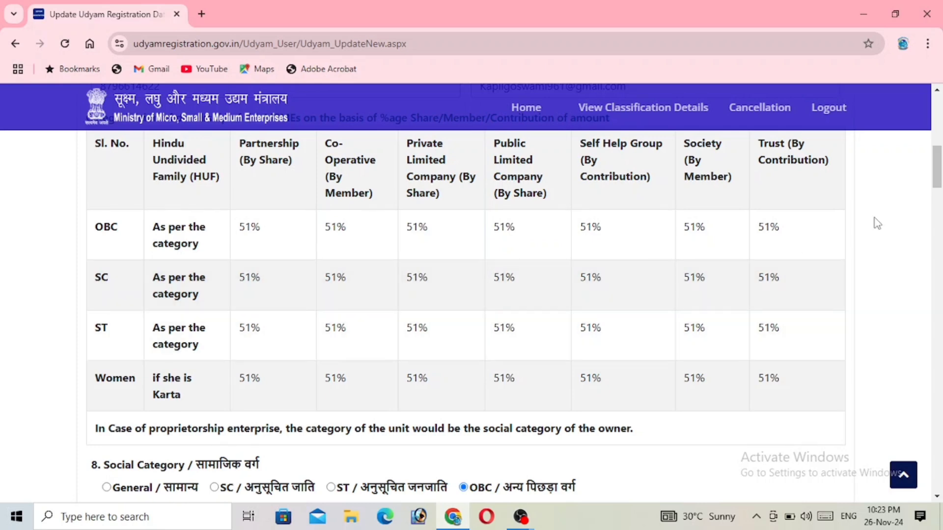
{"action": "scroll", "coordinate": [939, 184], "scroll_direction": "down", "scroll_amount": 4}
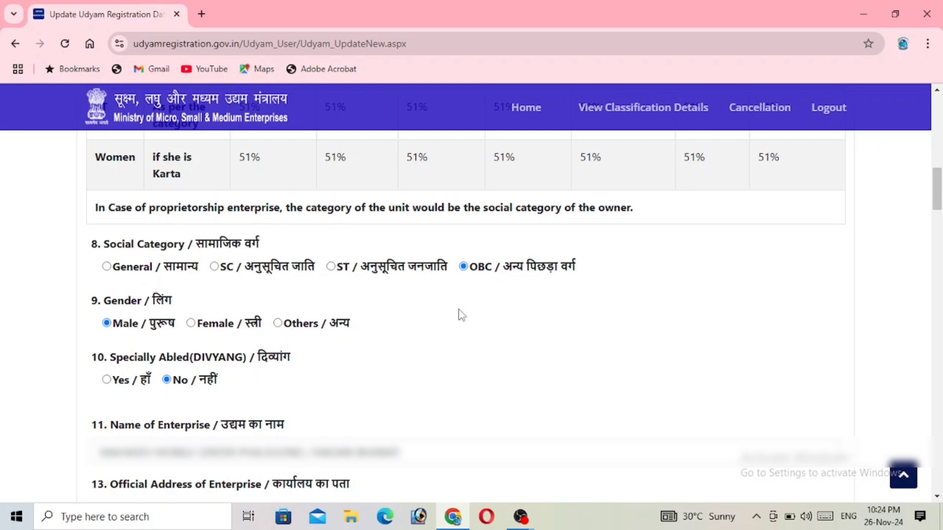
{"action": "left_click_drag", "start_coordinate": [939, 203], "coordinate": [939, 230]}
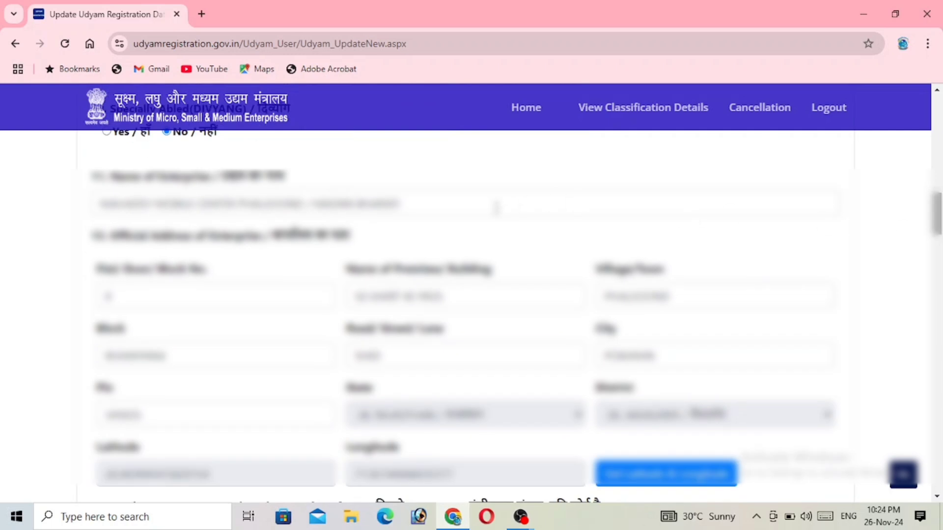
{"action": "left_click", "coordinate": [496, 207]}
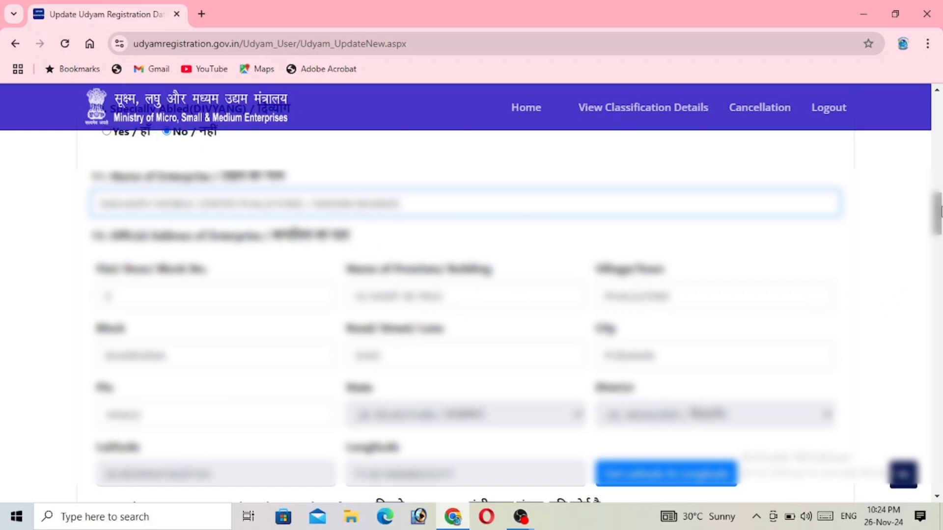
{"action": "left_click_drag", "start_coordinate": [939, 212], "coordinate": [940, 249]}
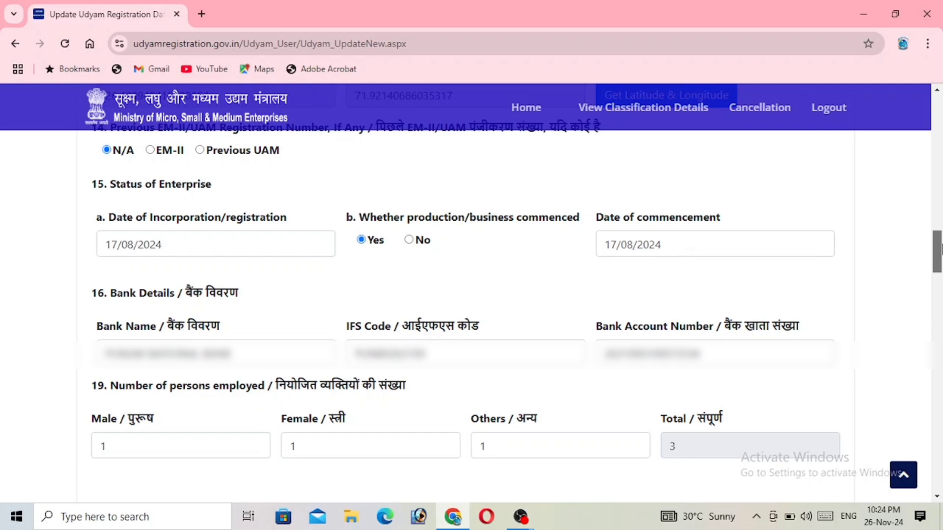
{"action": "left_click_drag", "start_coordinate": [942, 249], "coordinate": [942, 267]}
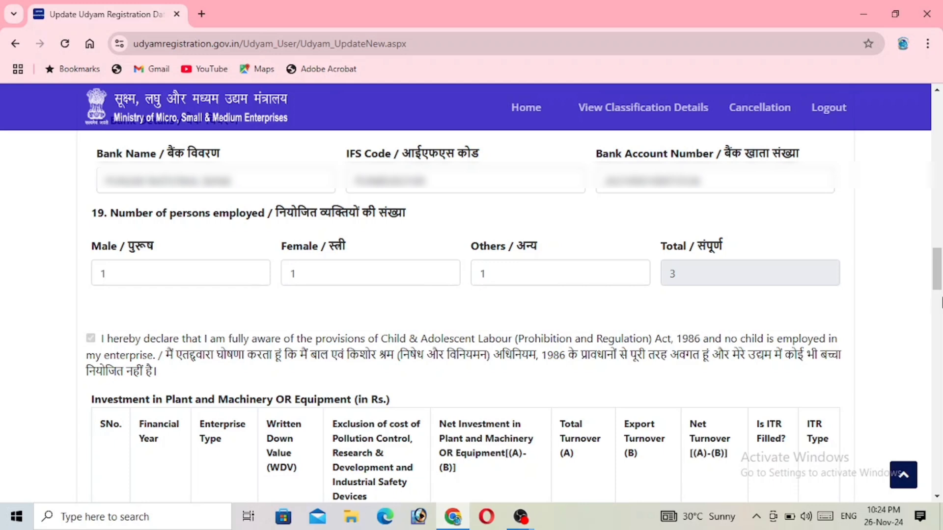
Step: Answer Yes to questions 22 to 27 on GeM, TReDS, NCS, NSIC B2B, free .IN domain and Skill India Digital registration
{"action": "left_click_drag", "start_coordinate": [939, 284], "coordinate": [939, 316]}
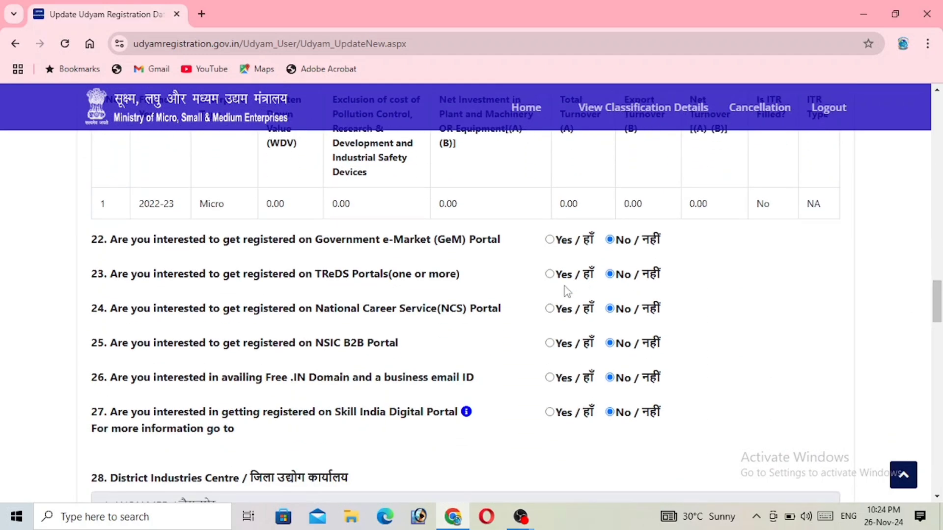
{"action": "left_click", "coordinate": [550, 240]}
{"action": "left_click", "coordinate": [549, 275]}
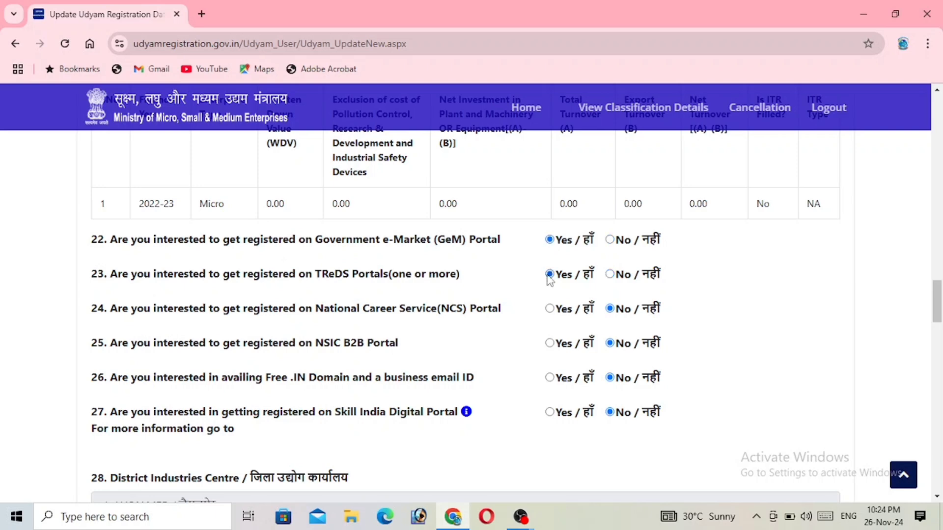
{"action": "left_click", "coordinate": [549, 308]}
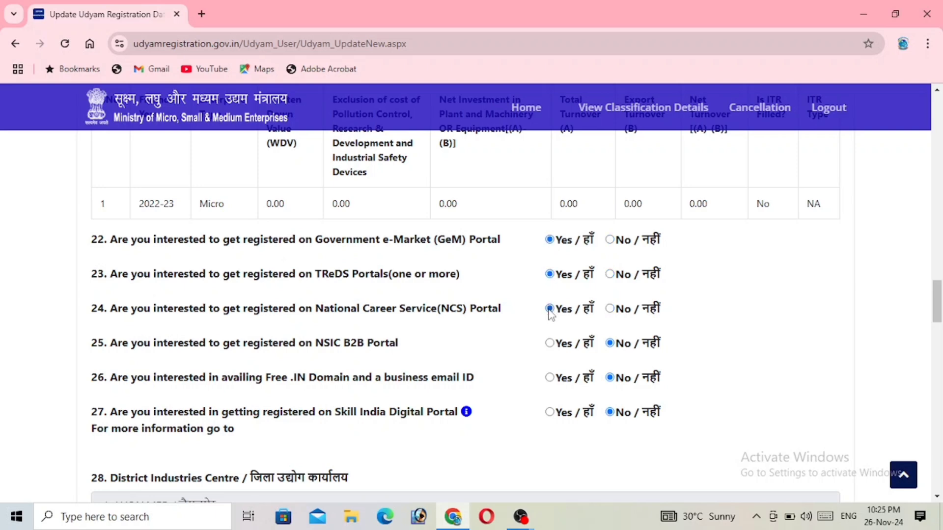
{"action": "left_click", "coordinate": [549, 343]}
{"action": "left_click", "coordinate": [549, 377]}
{"action": "left_click", "coordinate": [550, 412]}
Step: Review the District Industries Centre, the plant/unit name and the plant location sections of the form
{"action": "scroll", "coordinate": [937, 325], "scroll_direction": "down", "scroll_amount": 2}
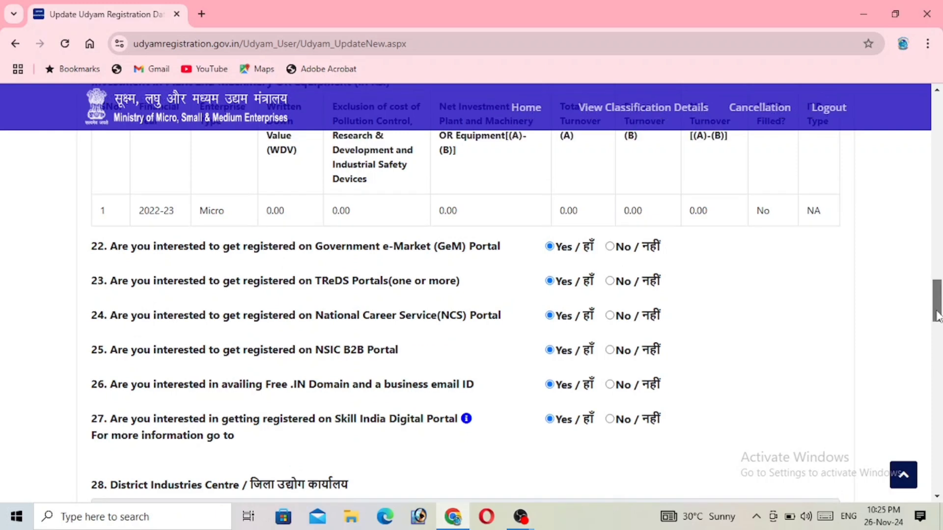
{"action": "scroll", "coordinate": [938, 328], "scroll_direction": "down", "scroll_amount": 2}
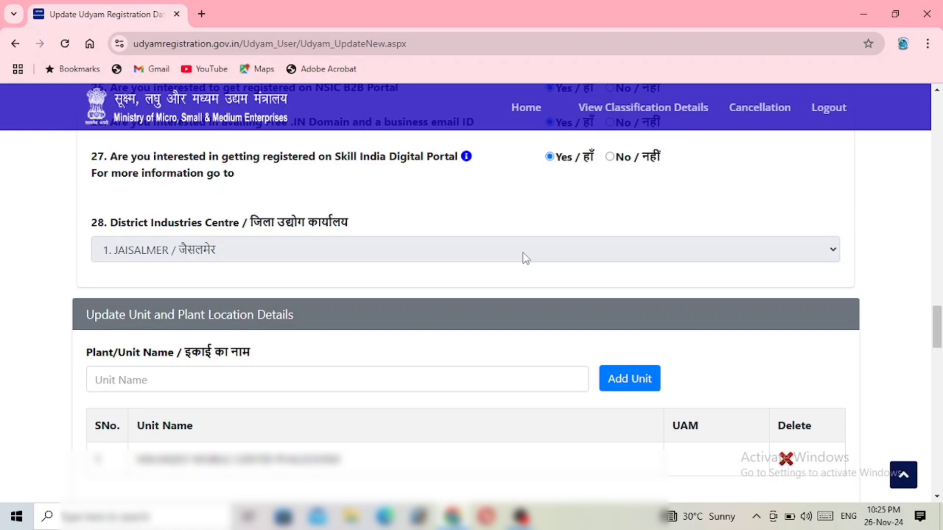
{"action": "left_click_drag", "start_coordinate": [940, 327], "coordinate": [941, 338]}
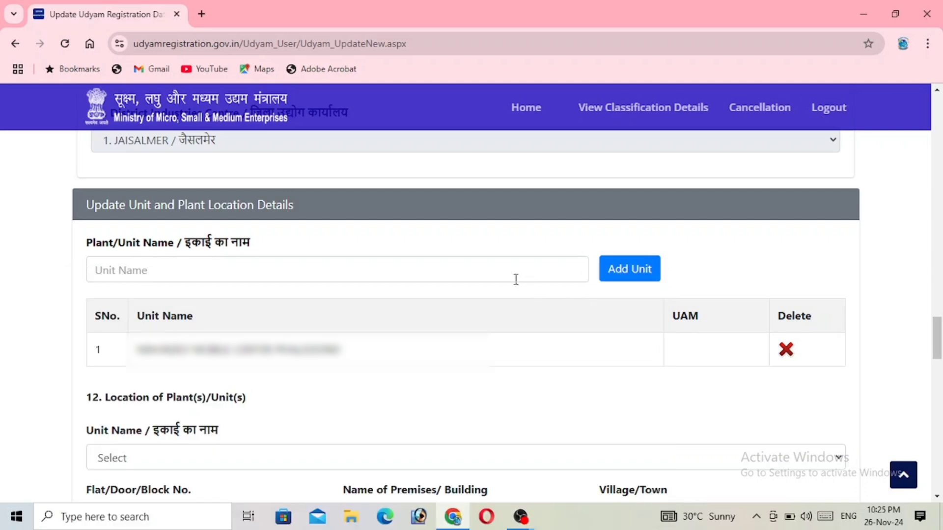
{"action": "left_click", "coordinate": [487, 267]}
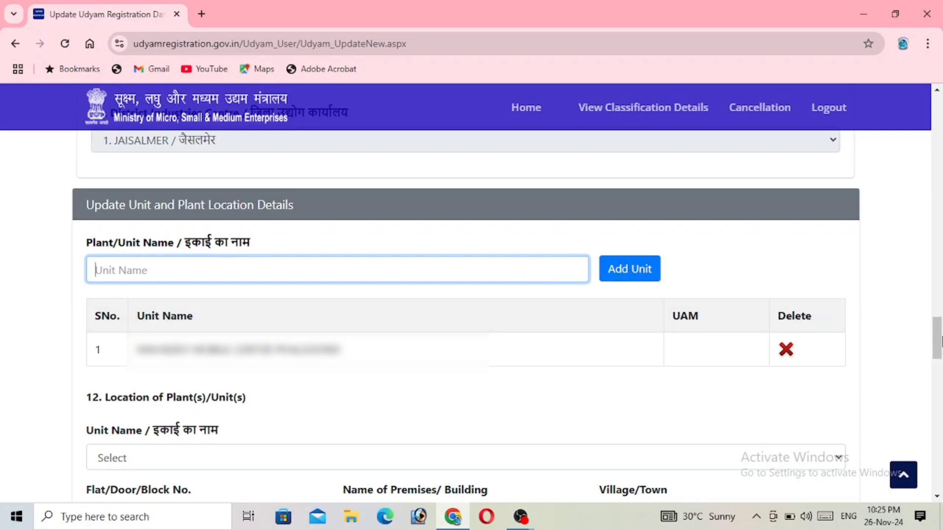
{"action": "left_click_drag", "start_coordinate": [938, 351], "coordinate": [939, 378]}
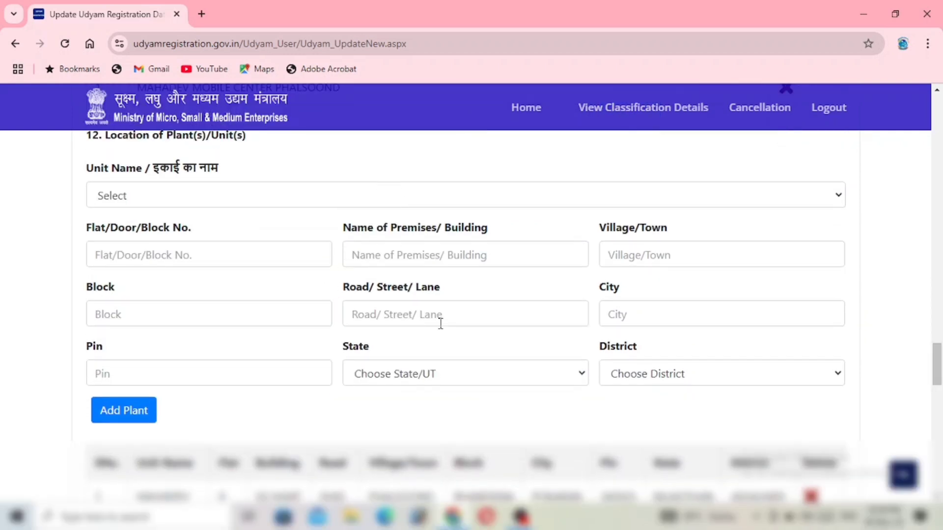
{"action": "left_click_drag", "start_coordinate": [938, 348], "coordinate": [942, 393]}
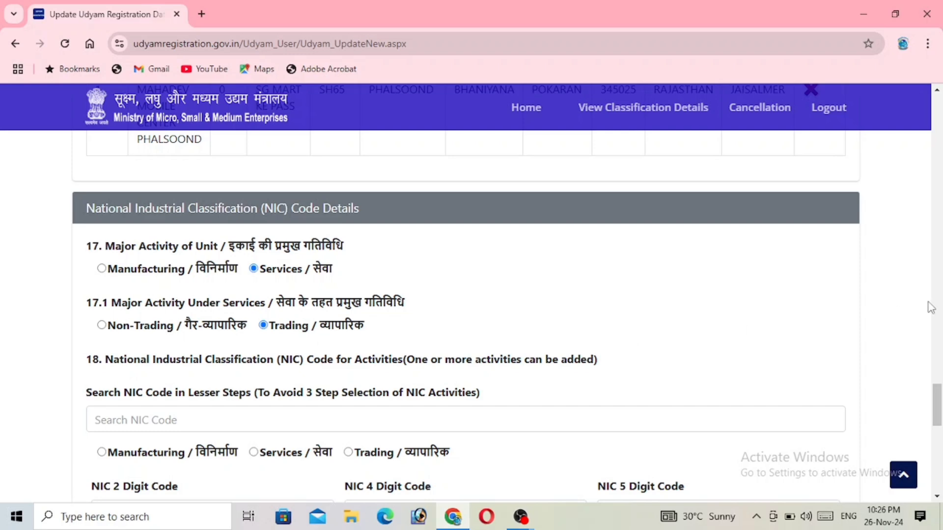
Step: Search the NIC codes for "WHO" and delete the search text
{"action": "left_click_drag", "start_coordinate": [939, 403], "coordinate": [939, 417]}
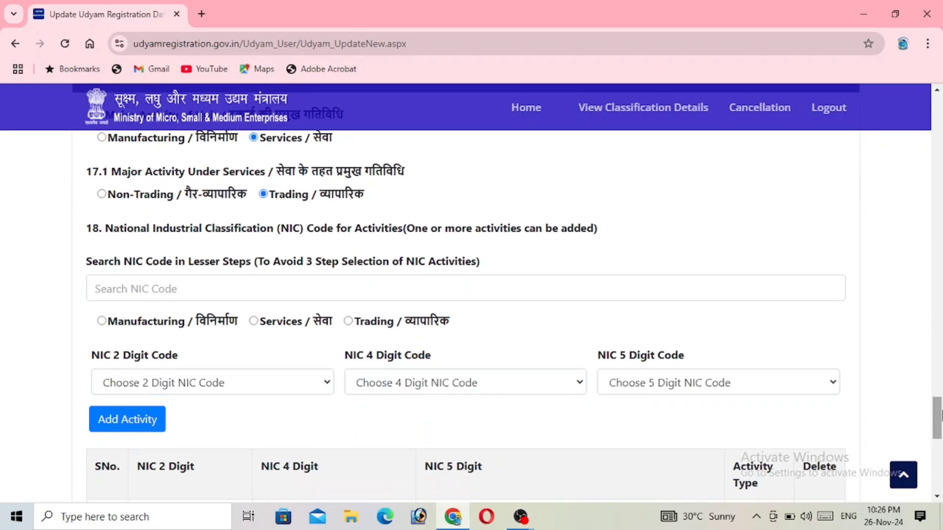
{"action": "left_click", "coordinate": [291, 289]}
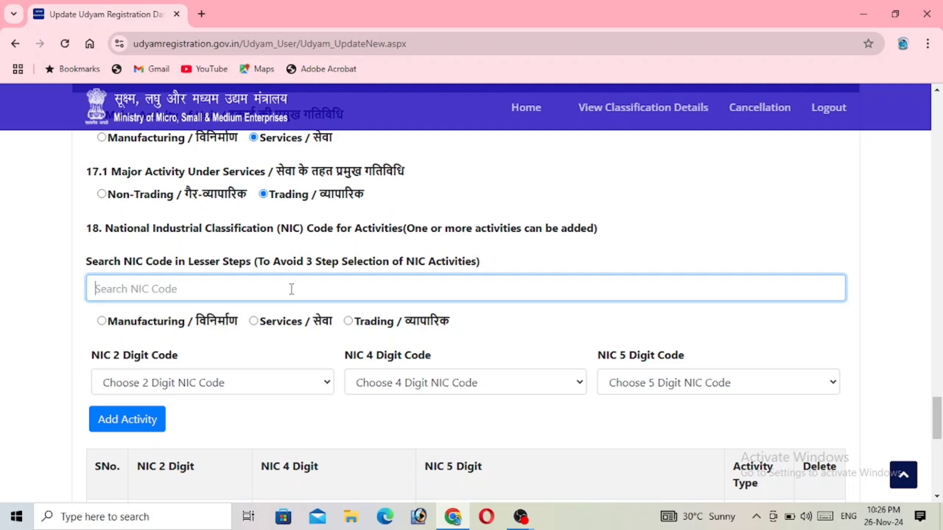
{"action": "type", "text": "WHO"}
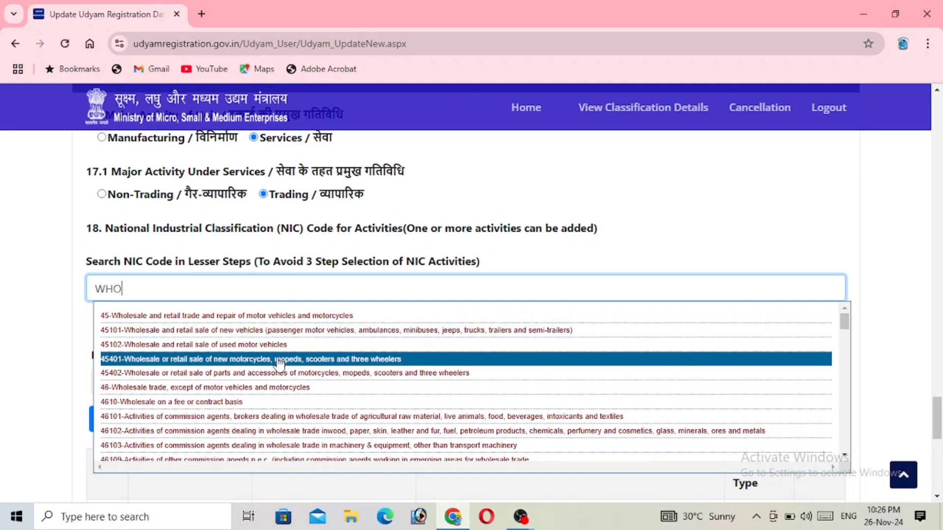
{"action": "key", "text": "BackSpace"}
{"action": "key", "text": "BackSpace"}
{"action": "key", "text": "BackSpace"}
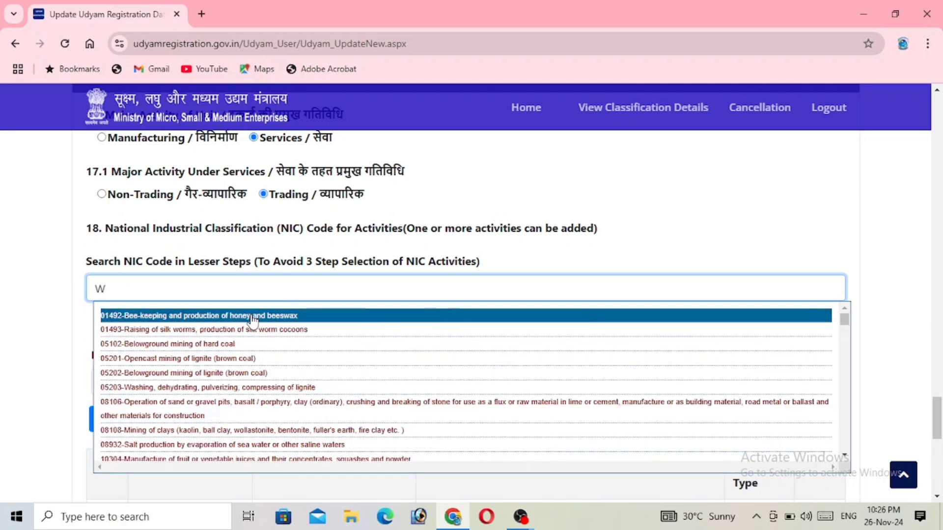
Step: Choose Trading as the activity type for selecting the NIC code under question 18
{"action": "left_click", "coordinate": [223, 386]}
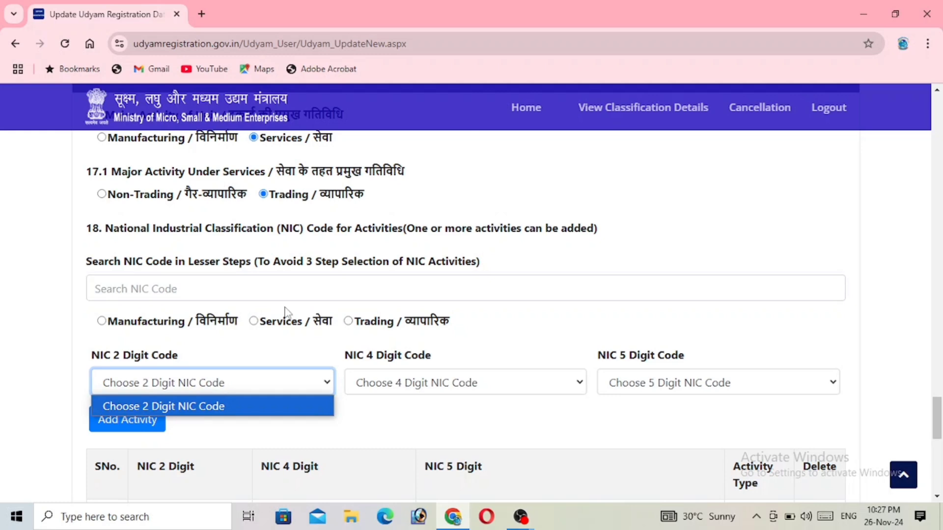
{"action": "left_click", "coordinate": [350, 322]}
{"action": "left_click", "coordinate": [348, 321]}
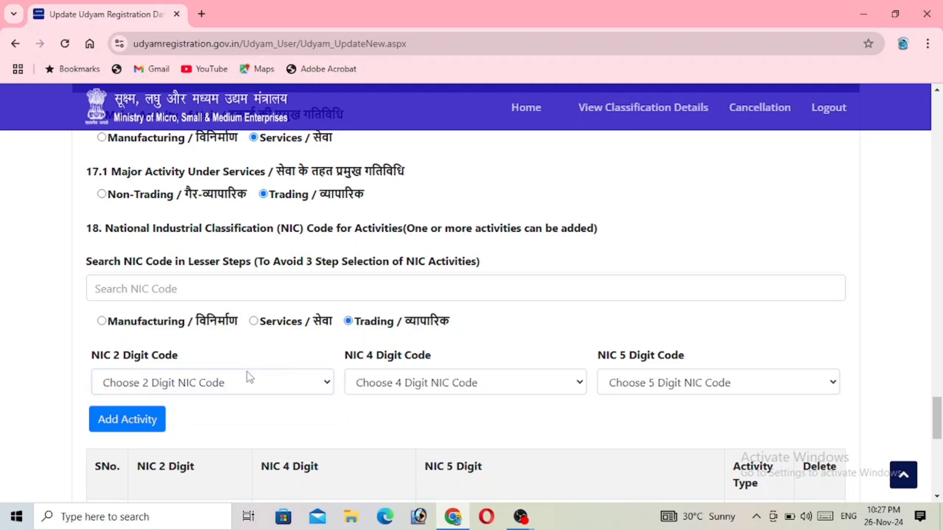
Step: Choose 46-Wholesale trade, except of motor vehicles and motorcycles as the 2-digit NIC code and 4652-Wholesale of electronic and telecommunications equipment and parts as the 4-digit code
{"action": "left_click", "coordinate": [241, 383]}
{"action": "key", "text": "Down"}
{"action": "key", "text": "Down"}
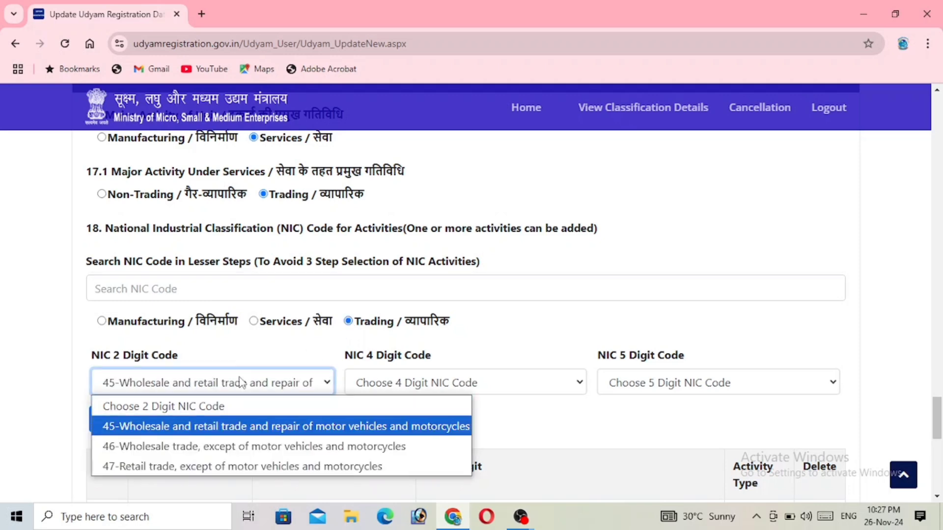
{"action": "left_click", "coordinate": [257, 448]}
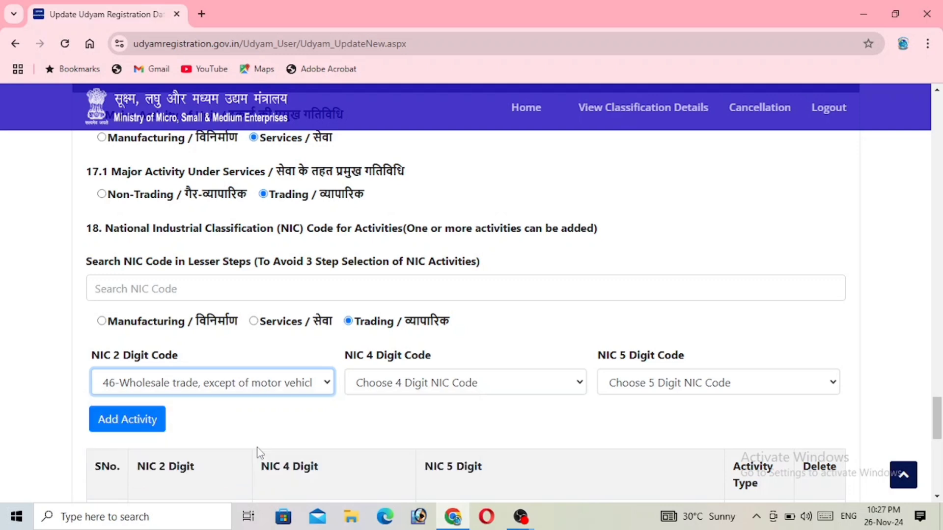
{"action": "left_click", "coordinate": [422, 383]}
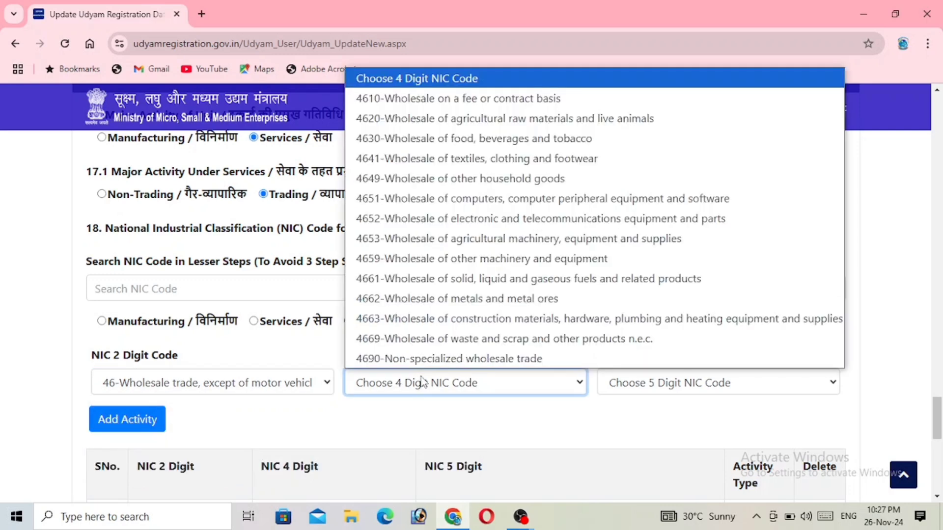
{"action": "key", "text": "Down"}
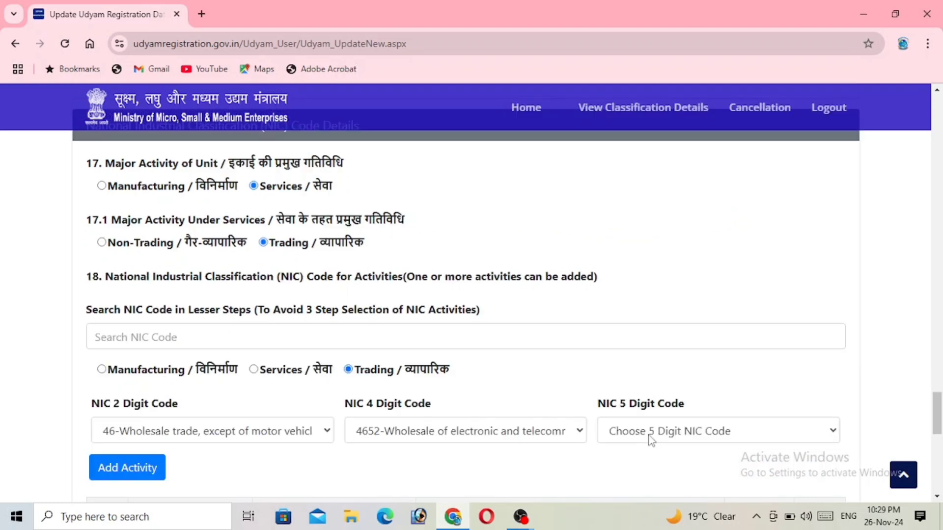
Step: Choose 46522-Wholesale of radio, television and other consumer electronics as the 5-digit NIC code and add the activity to the list
{"action": "left_click", "coordinate": [651, 441]}
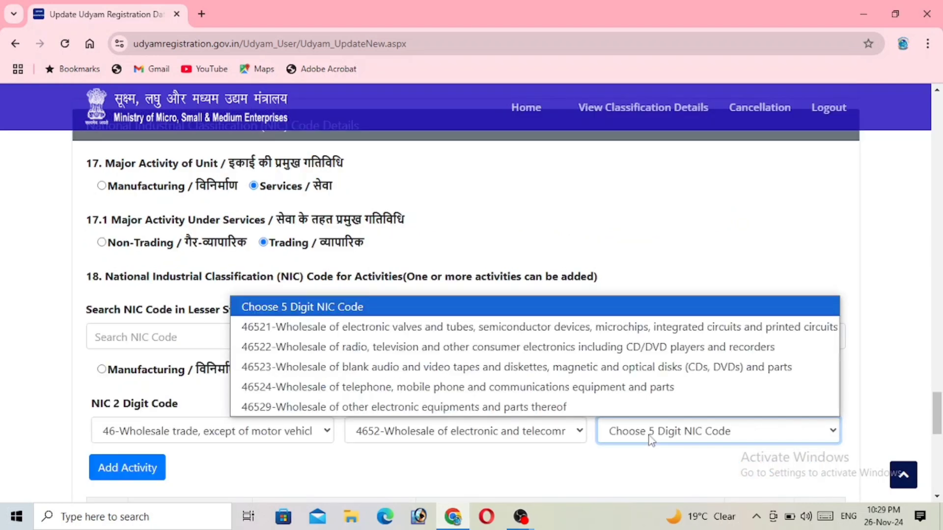
{"action": "key", "text": "Down"}
{"action": "key", "text": "Down"}
{"action": "key", "text": "Return"}
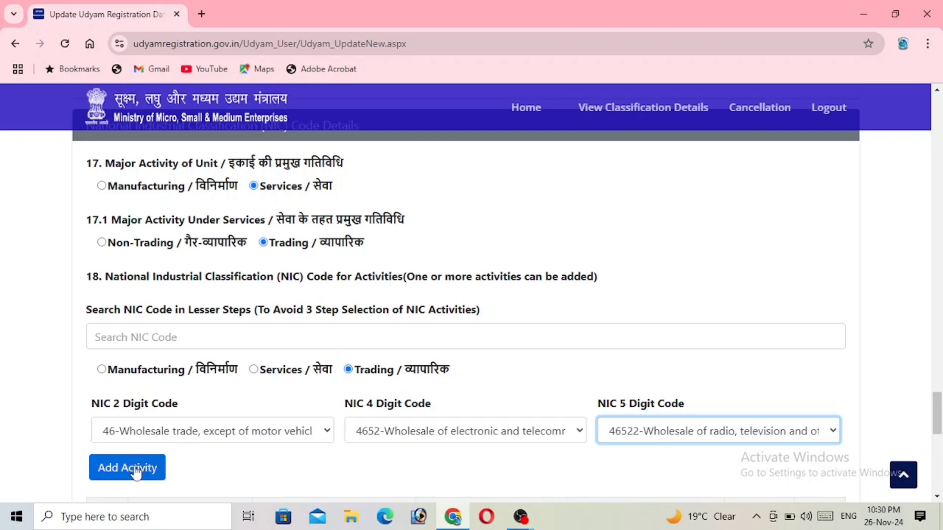
{"action": "left_click", "coordinate": [135, 470]}
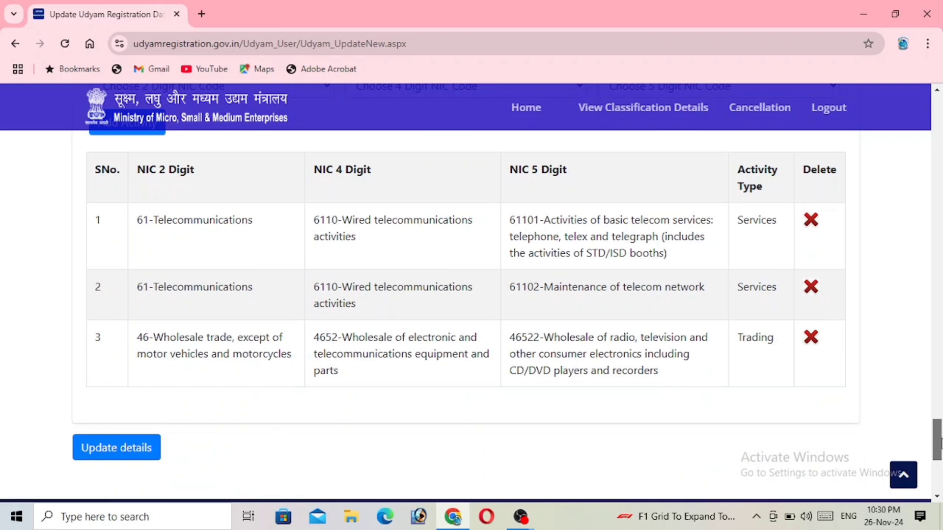
Step: Check the list of added NIC activities, submit the updated registration details and dismiss the resulting message
{"action": "left_click_drag", "start_coordinate": [940, 442], "coordinate": [938, 437]}
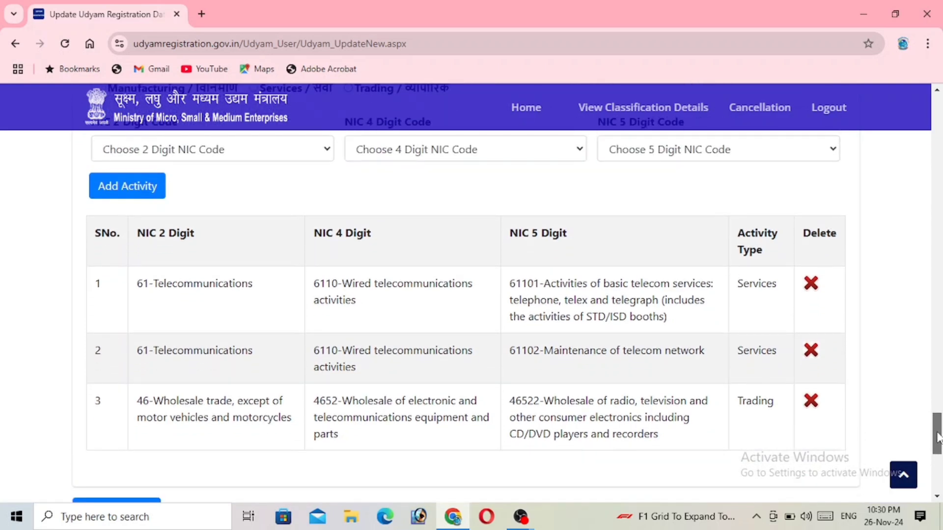
{"action": "left_click_drag", "start_coordinate": [937, 437], "coordinate": [937, 441]}
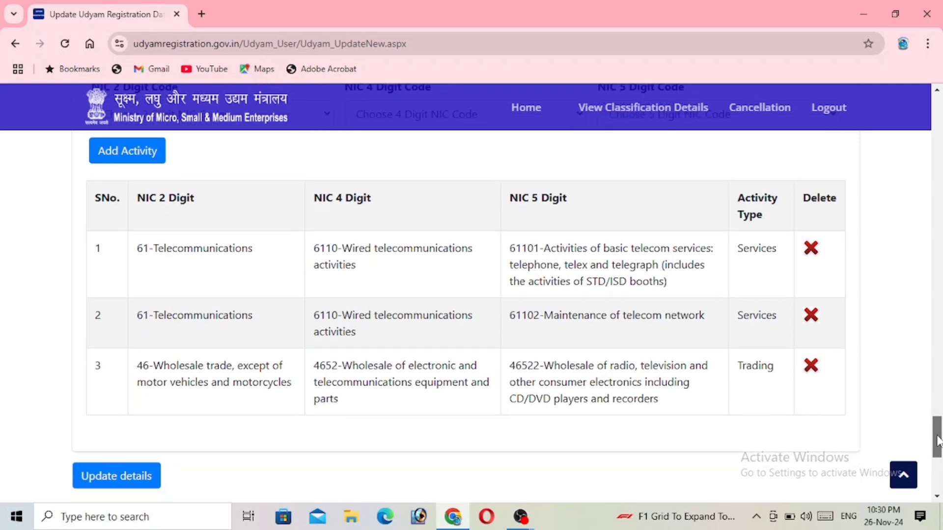
{"action": "left_click_drag", "start_coordinate": [938, 440], "coordinate": [938, 443]}
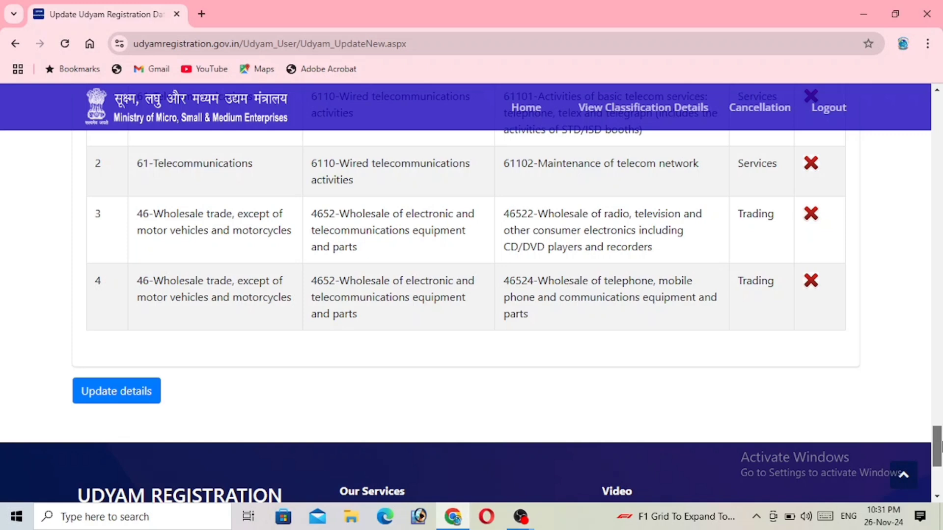
{"action": "left_click_drag", "start_coordinate": [938, 445], "coordinate": [939, 450]}
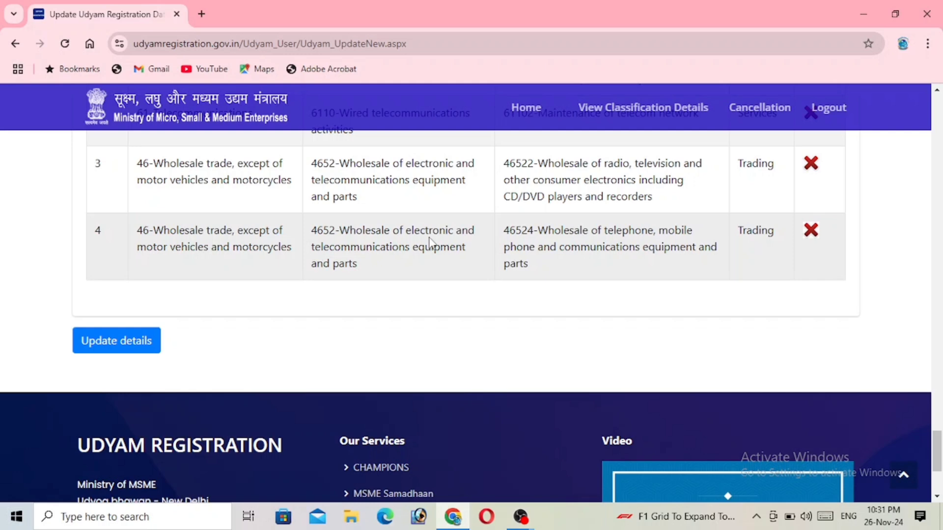
{"action": "left_click", "coordinate": [131, 344]}
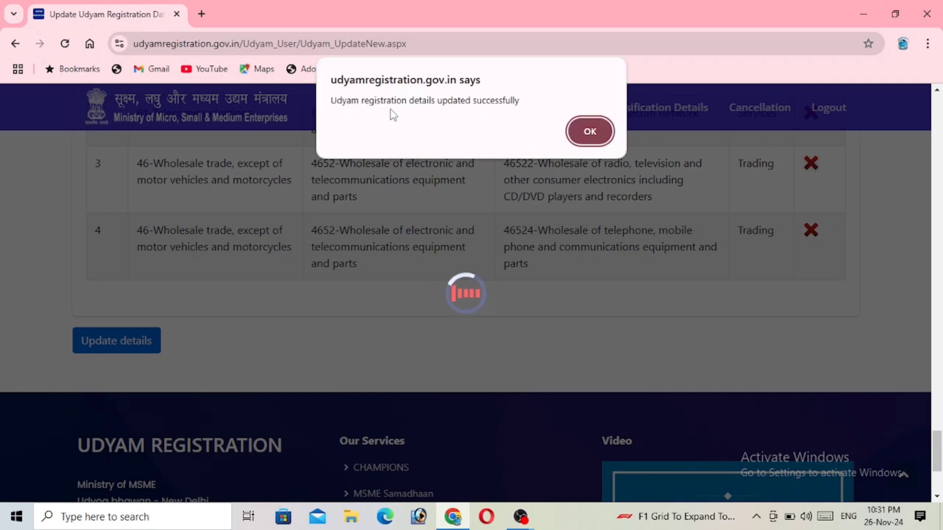
{"action": "left_click", "coordinate": [590, 132]}
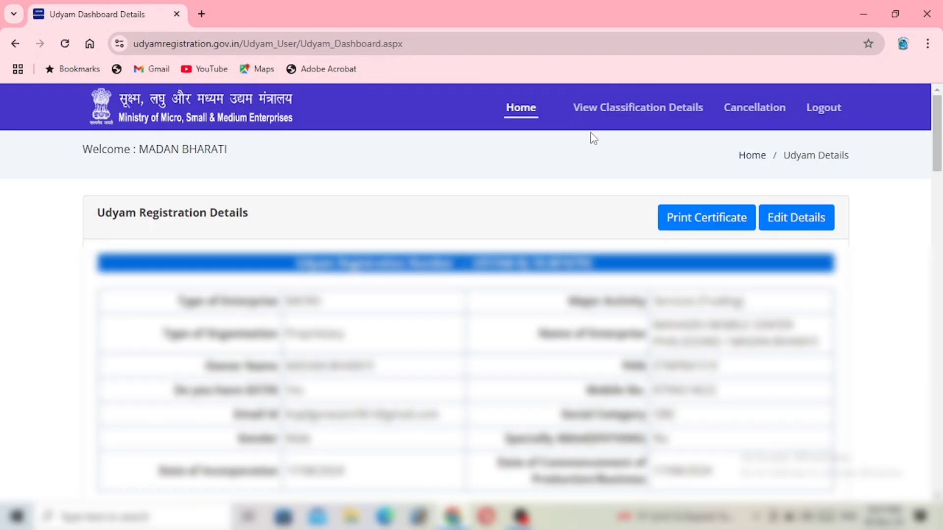
Step: Open the printable Udyam registration certificate and review it through to the NIC codes and the end of the page
{"action": "left_click", "coordinate": [701, 225]}
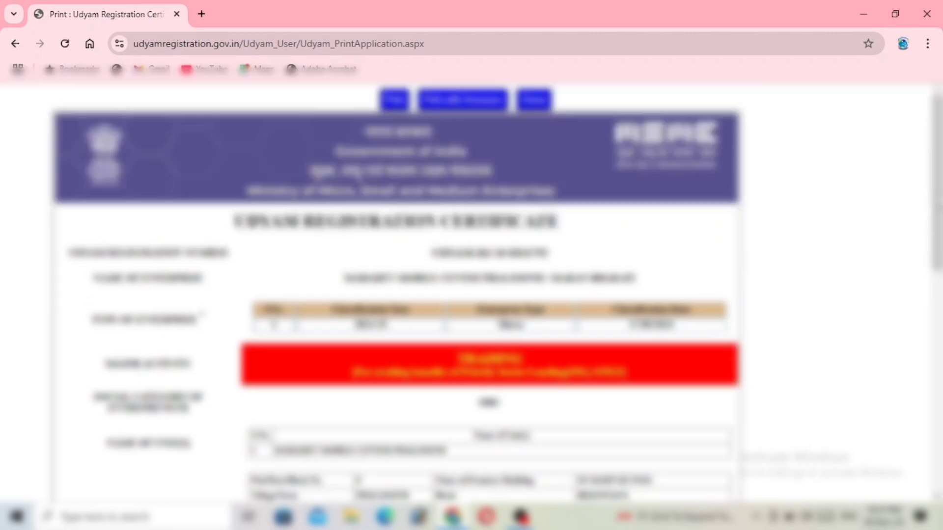
{"action": "scroll", "coordinate": [492, 295], "scroll_direction": "down", "scroll_amount": 10}
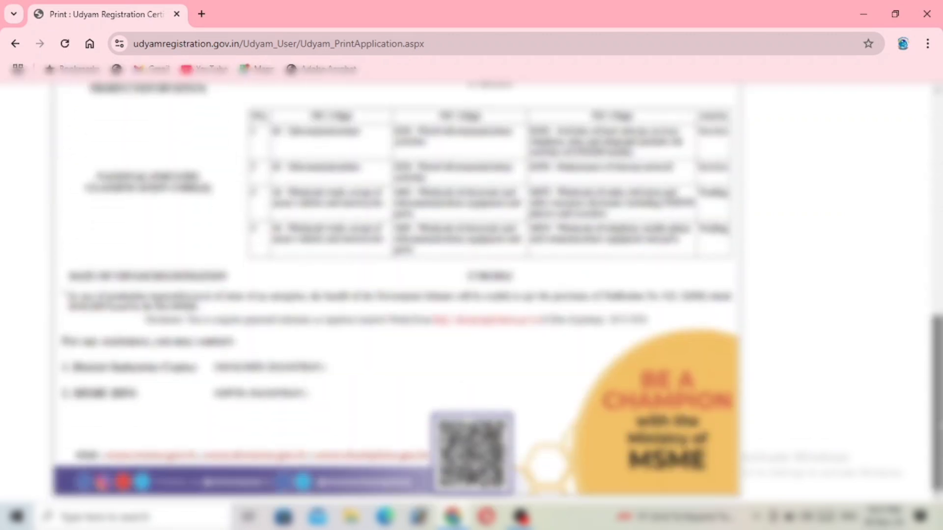
{"action": "left_click_drag", "start_coordinate": [939, 422], "coordinate": [920, 217]}
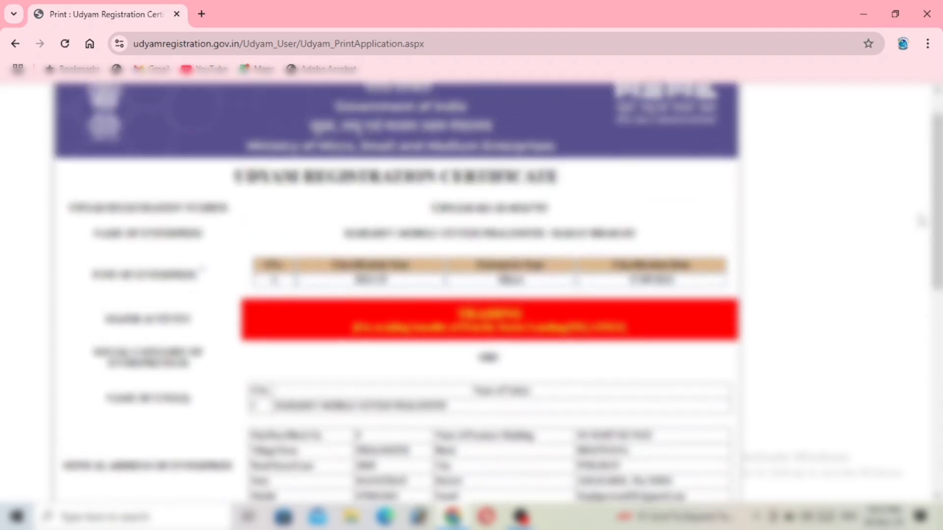